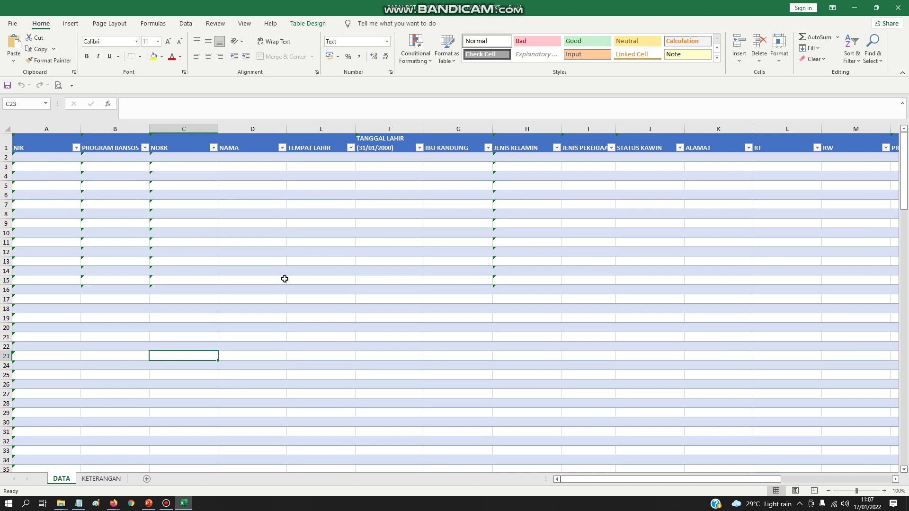
- Look over the KETERANGAN sheet, then return to the DATA sheet
drag(669, 479, 513, 467)
mouse_move(700, 479)
mouse_down()
mouse_move(710, 479)
mouse_move(701, 479)
mouse_up()
click(400, 328)
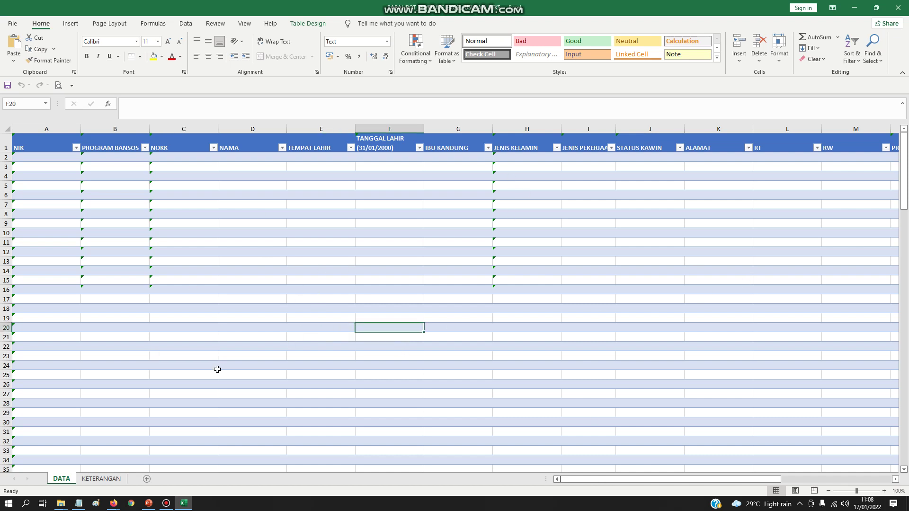
drag(659, 480, 596, 484)
key(alt)
key(a)
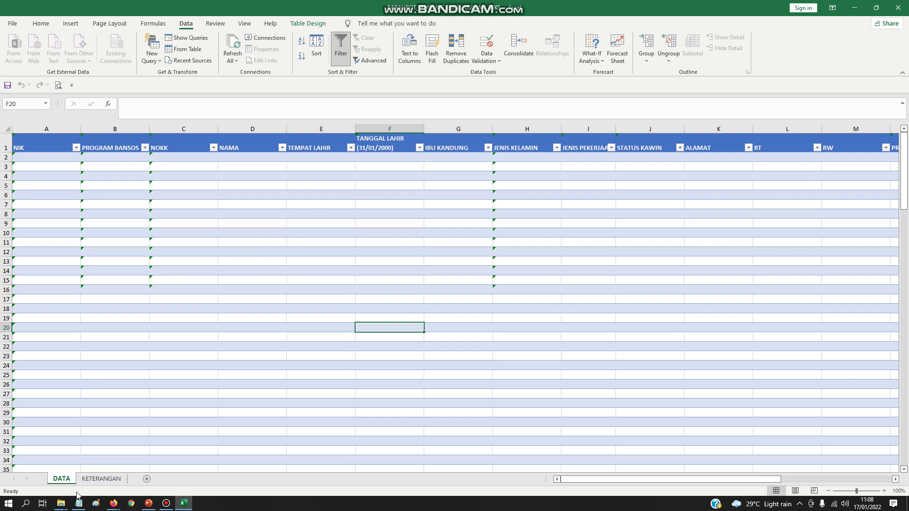
click(41, 24)
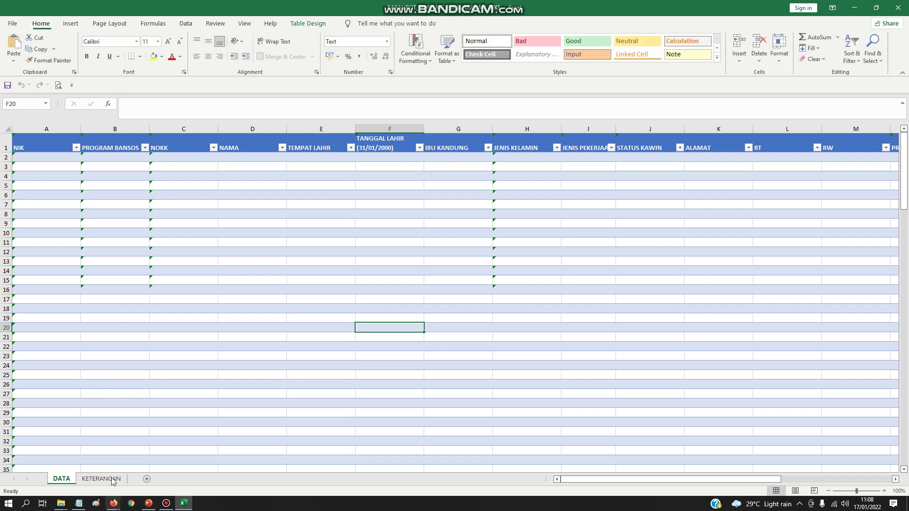
click(101, 478)
drag(763, 479, 572, 192)
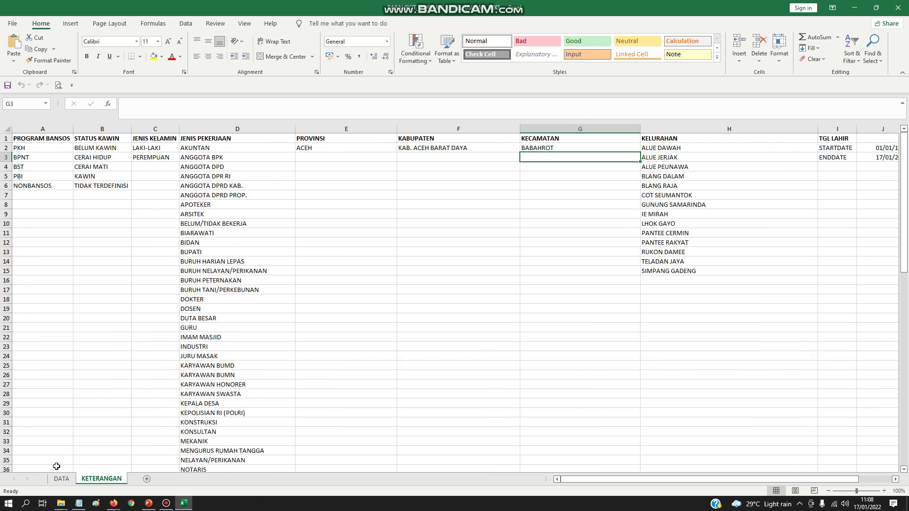
click(61, 479)
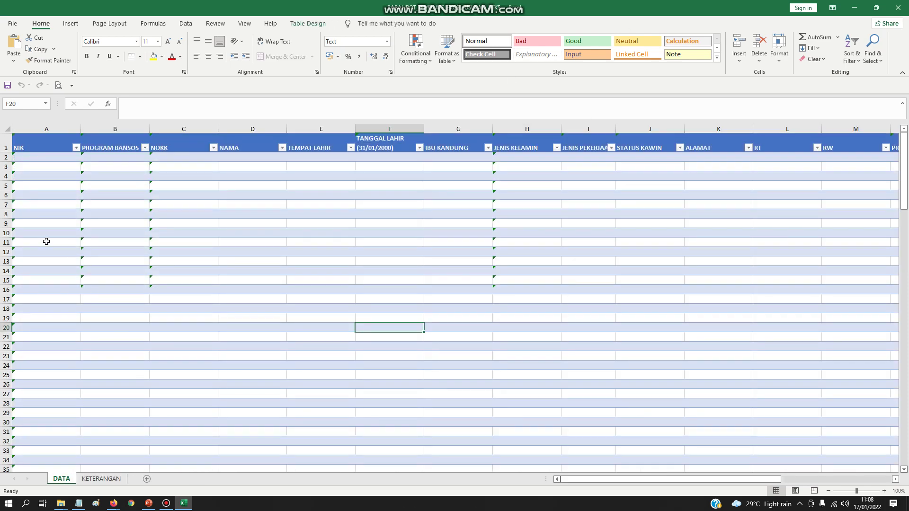
- Select cell A2 in the NIK column, leaving it empty for the first entry
click(28, 158)
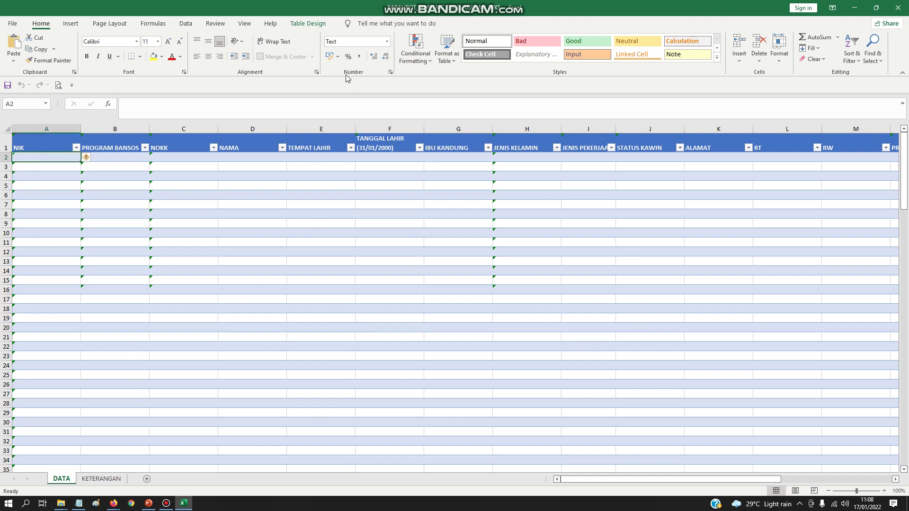
click(50, 175)
mouse_move(46, 129)
mouse_down()
mouse_move(800, 128)
mouse_move(3, 122)
mouse_move(38, 129)
mouse_up()
click(48, 205)
click(45, 158)
text(')
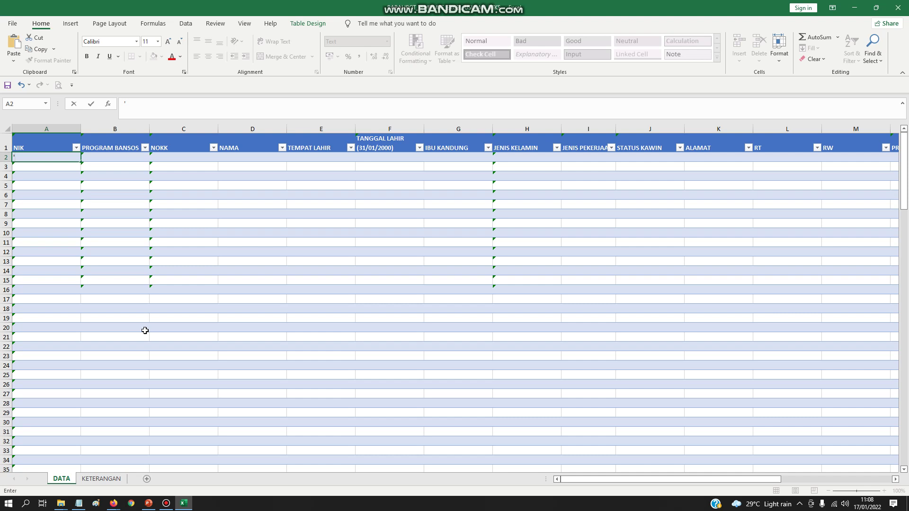
key(Escape)
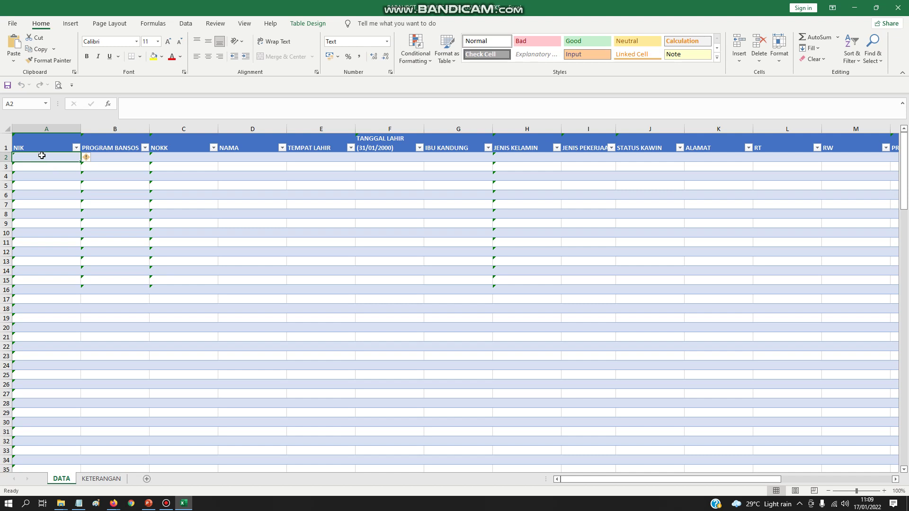
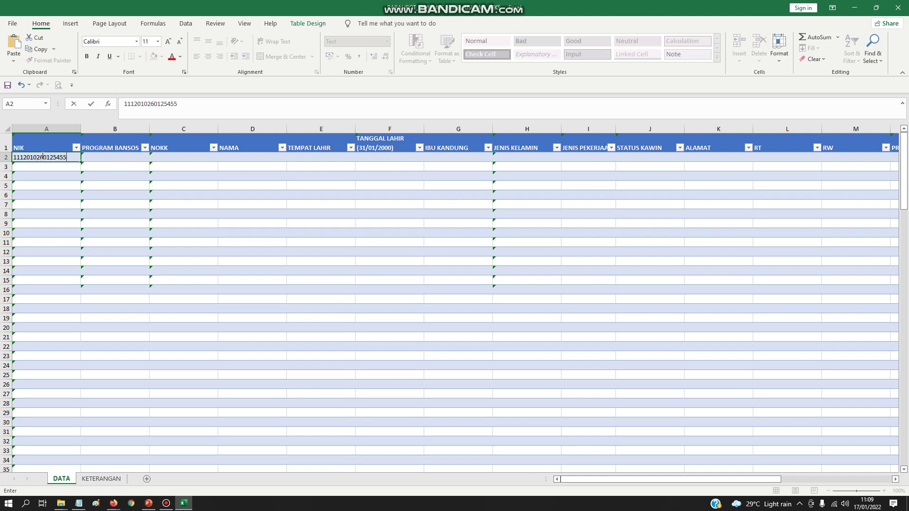
- Enter the first resident's 16-digit NIK in A2, correcting typos, and move to B2
text(-=-=)
key(BackSpace)
key(BackSpace)
key(BackSpace)
key(BackSpace)
key(BackSpace)
key(BackSpace)
key(BackSpace)
key(BackSpace)
key(BackSpace)
key(BackSpace)
key(BackSpace)
key(BackSpace)
key(BackSpace)
key(BackSpace)
key(BackSpace)
key(BackSpace)
key(BackSpace)
key(BackSpace)
key(BackSpace)
key(Tab)
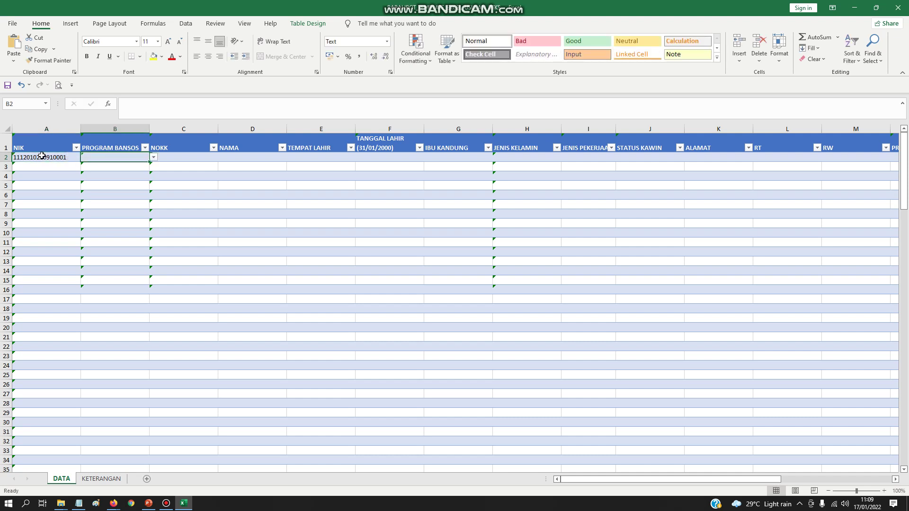
- Set B2's bansos program to NONBANSOS and enter the family card (KK) number in C2
click(154, 157)
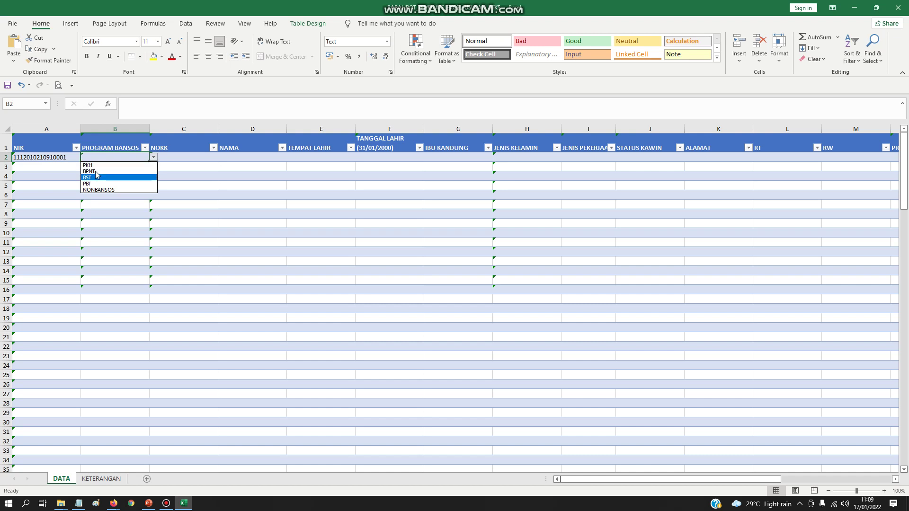
click(97, 189)
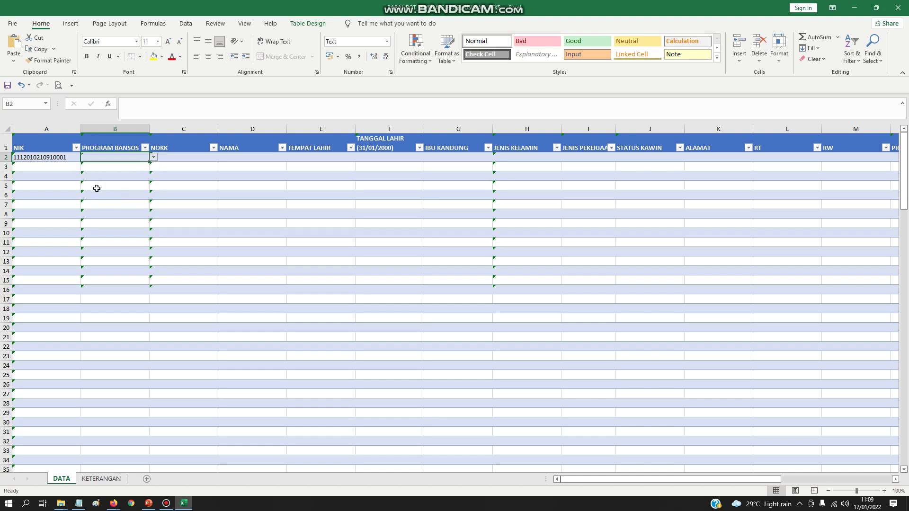
click(177, 160)
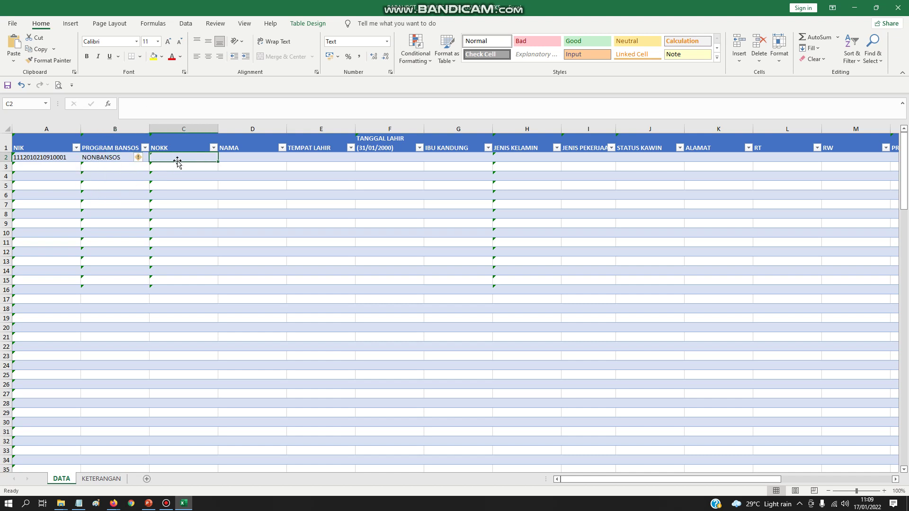
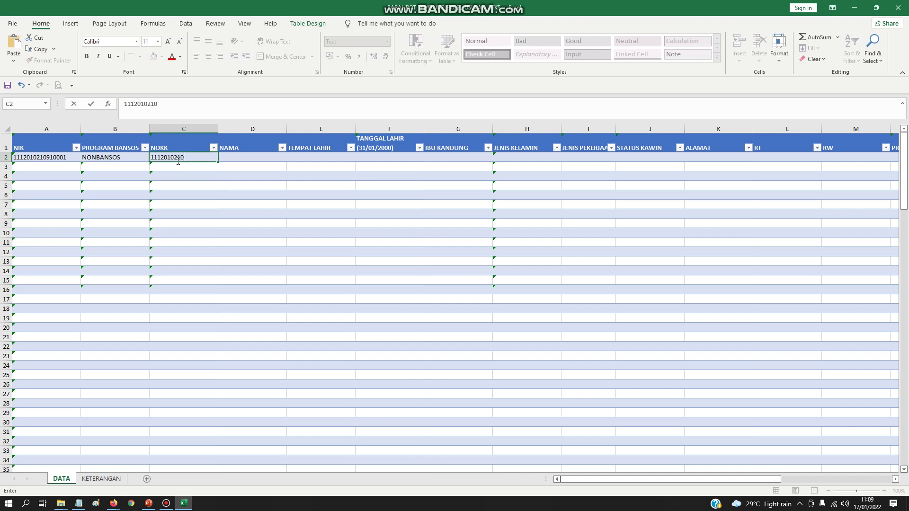
click(258, 157)
- Enter the resident's name in uppercase in D2 and birthplace BABAHROT in E2
text(muha)
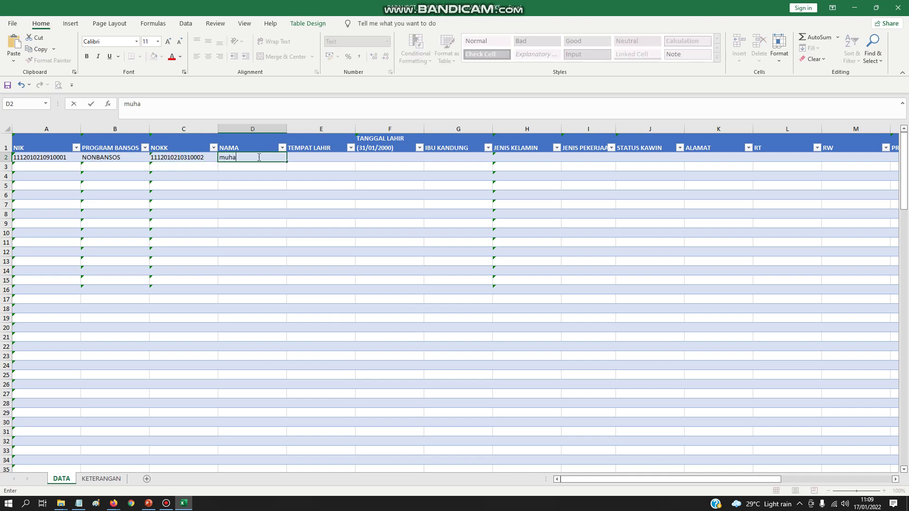
text(mmad)
key(BackSpace)
key(BackSpace)
key(BackSpace)
key(BackSpace)
key(BackSpace)
key(BackSpace)
key(BackSpace)
key(BackSpace)
text(MUHAMMAD)
key(Tab)
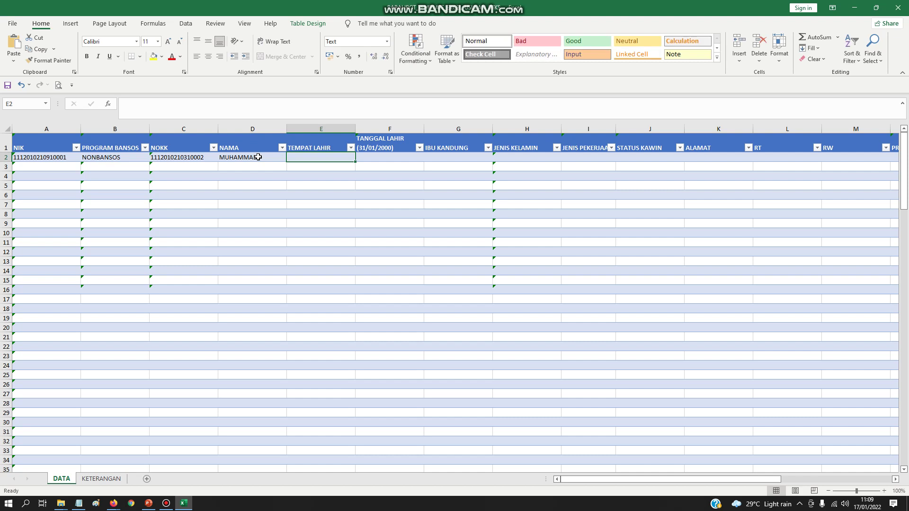
text(BABAHROT)
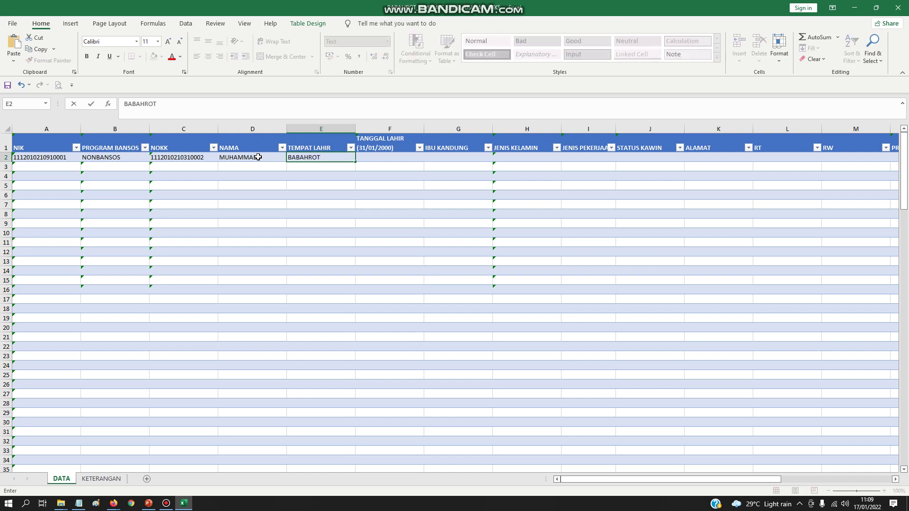
key(Tab)
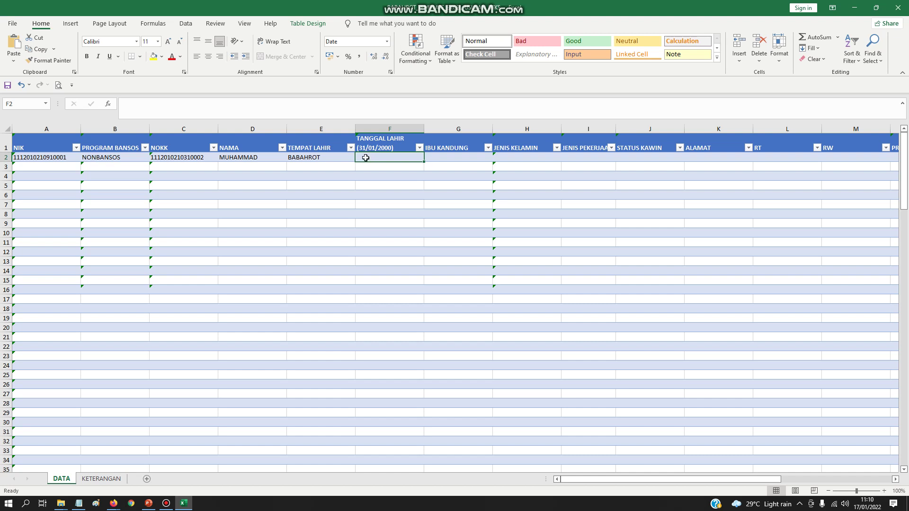
- Replace the rejected birth date 31/02/1990 in F2 with 02/02/1990, then select G2
text(31)
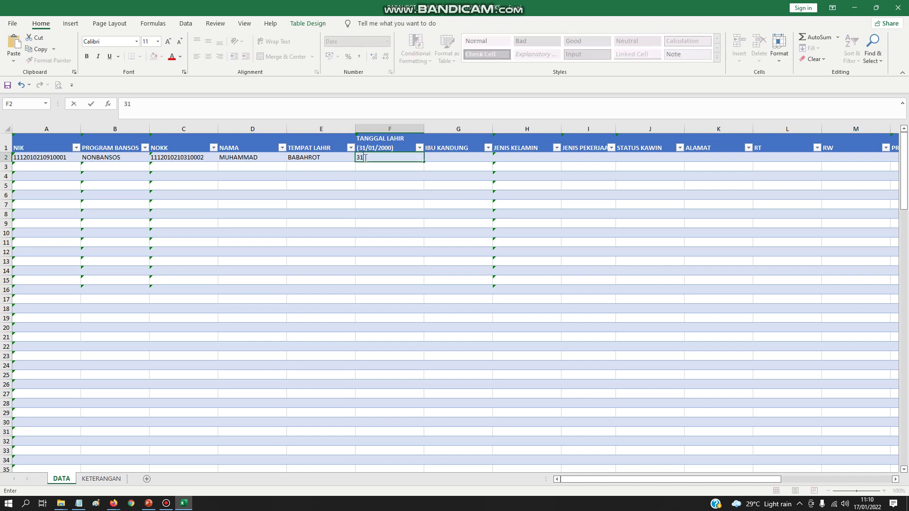
text(/02/1990)
key(Return)
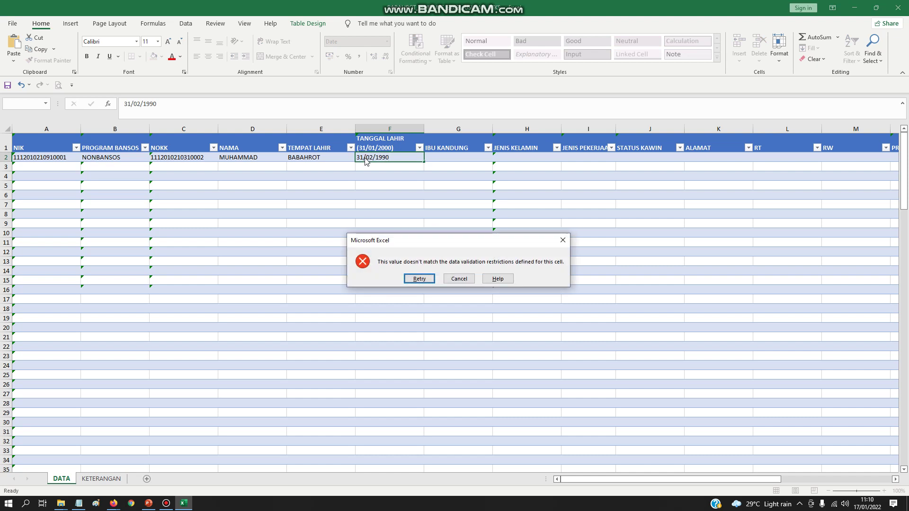
click(459, 279)
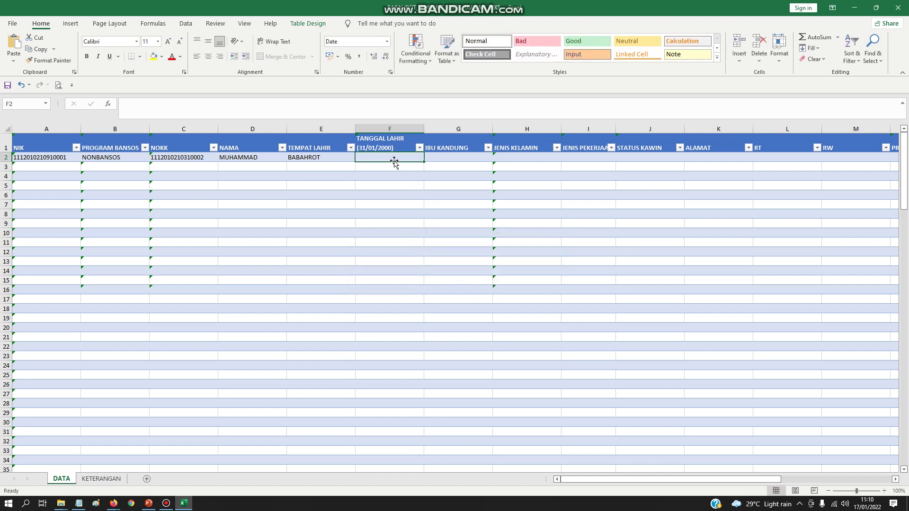
text(02/02)
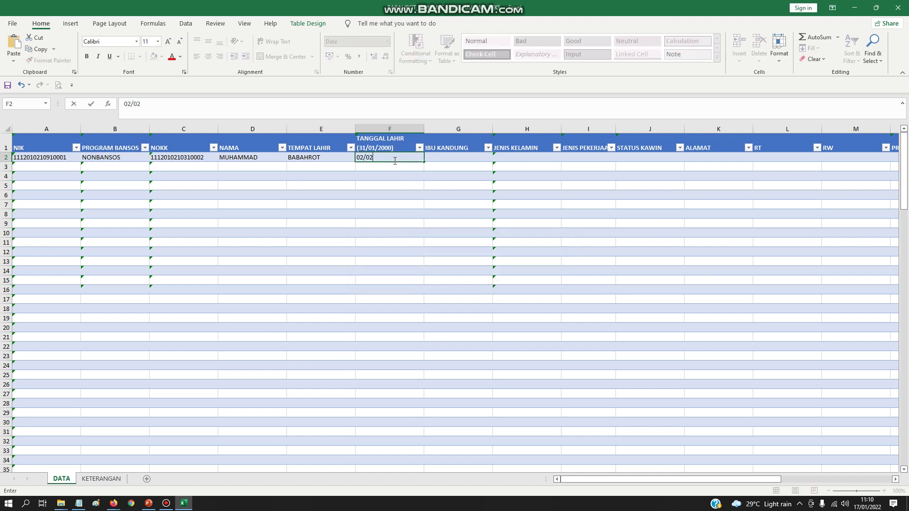
text(/1990)
key(Tab)
click(393, 158)
click(466, 156)
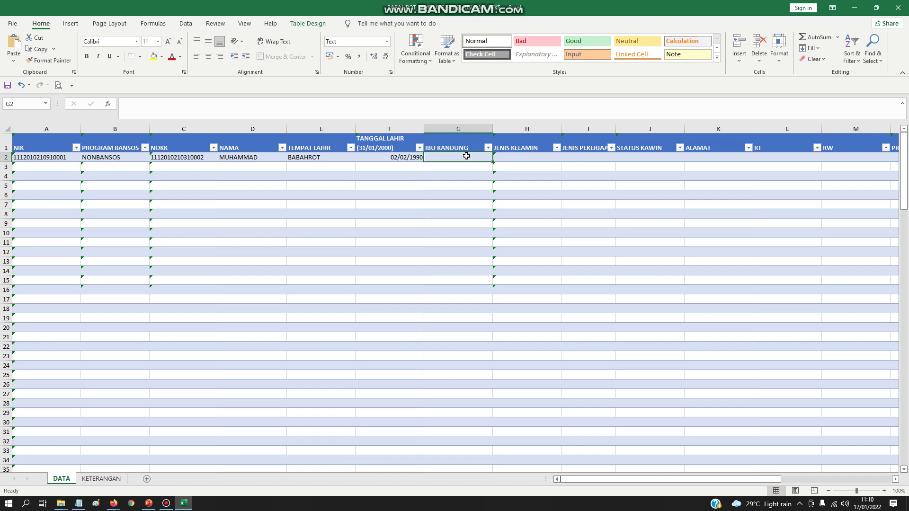
- Enter IBU as the mother's name in G2 and choose LAKI-LAKI for gender in H2
text(IB)
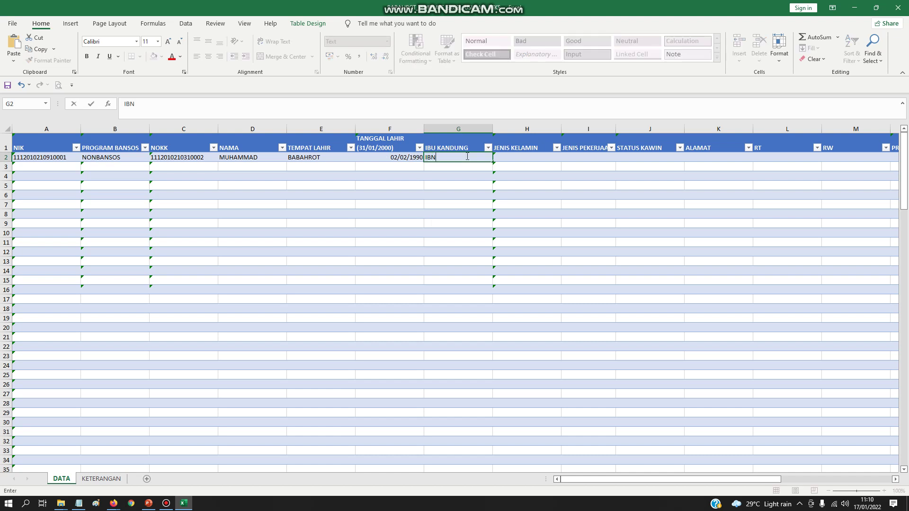
text(U)
key(Tab)
click(565, 158)
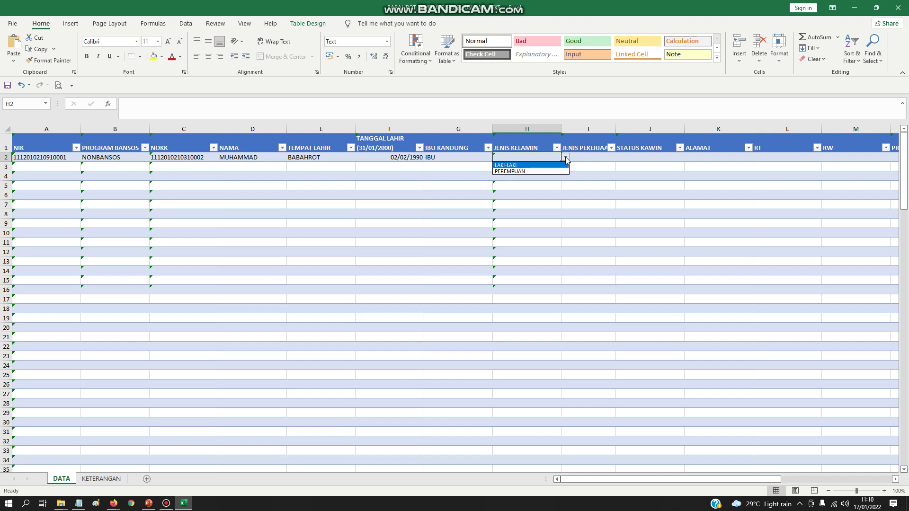
click(544, 165)
click(605, 150)
click(607, 151)
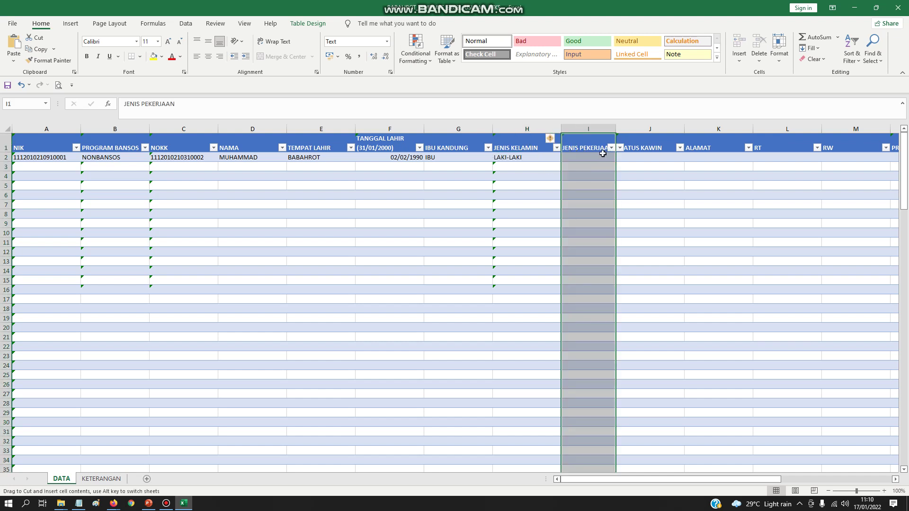
- Choose SOPIR as the job in I2 and BELUM KAWIN as marital status in J2
click(593, 157)
click(619, 157)
scroll(598, 197, down, 3)
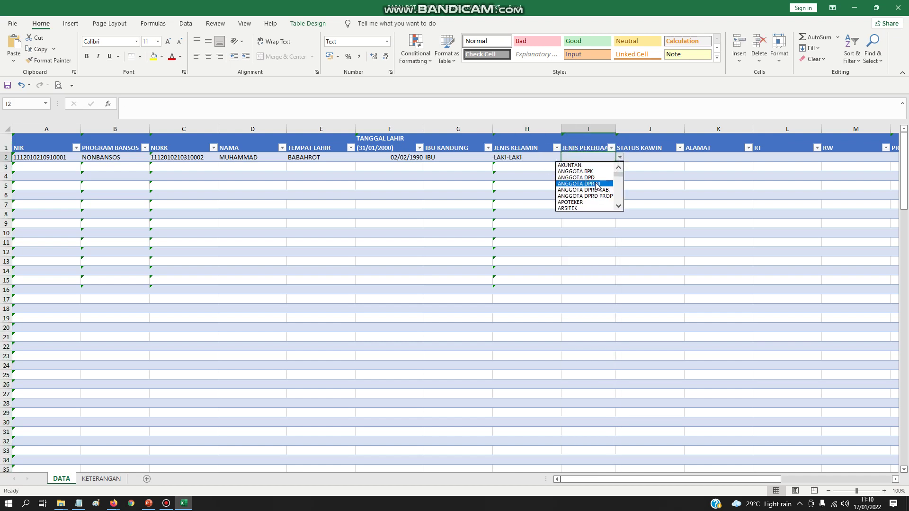
click(618, 196)
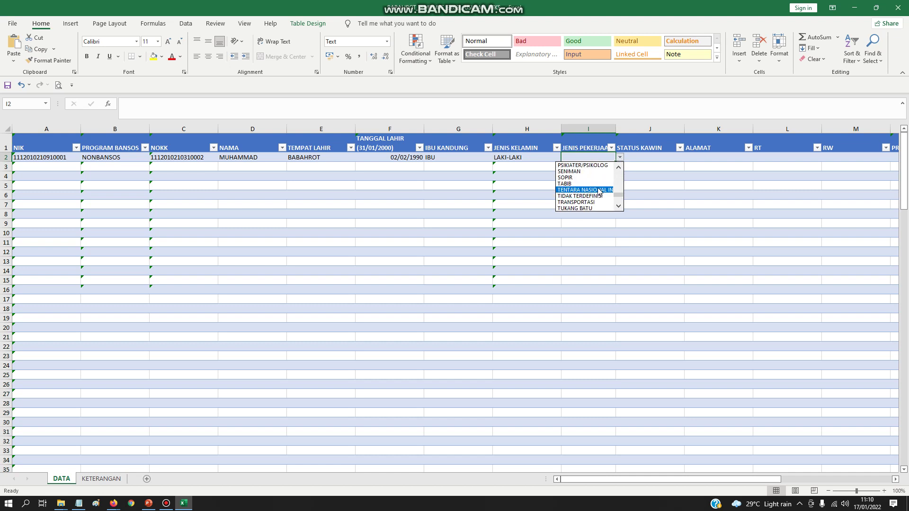
click(577, 177)
click(646, 159)
click(689, 157)
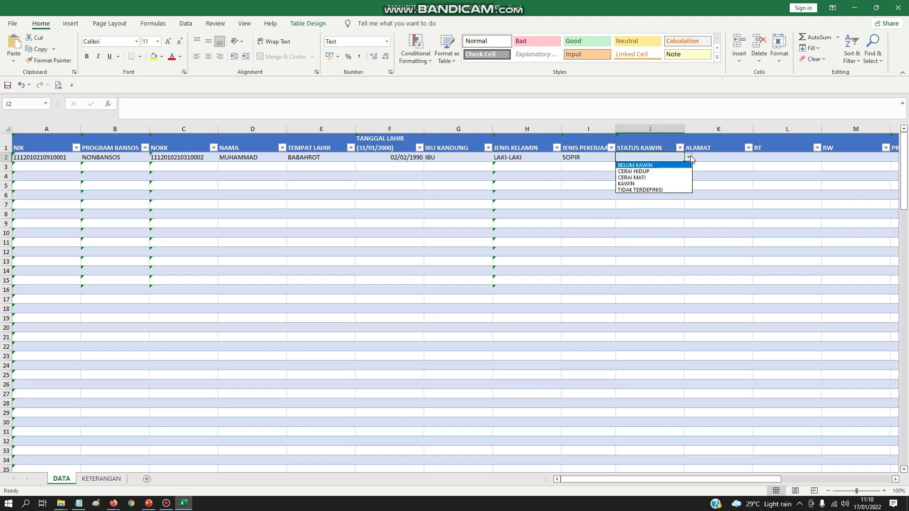
click(646, 165)
click(717, 156)
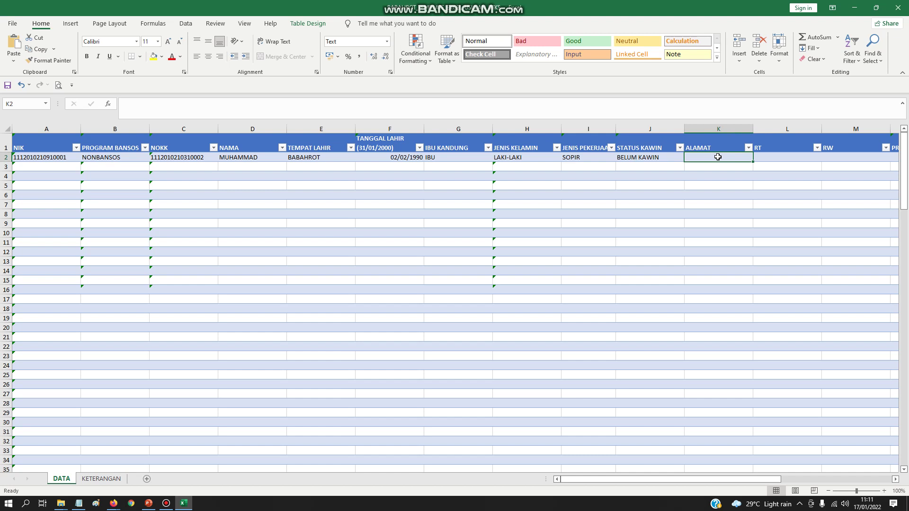
- Enter address BABAHROT in K2 and choose ACEH as the province in N2
text(BABAHROT)
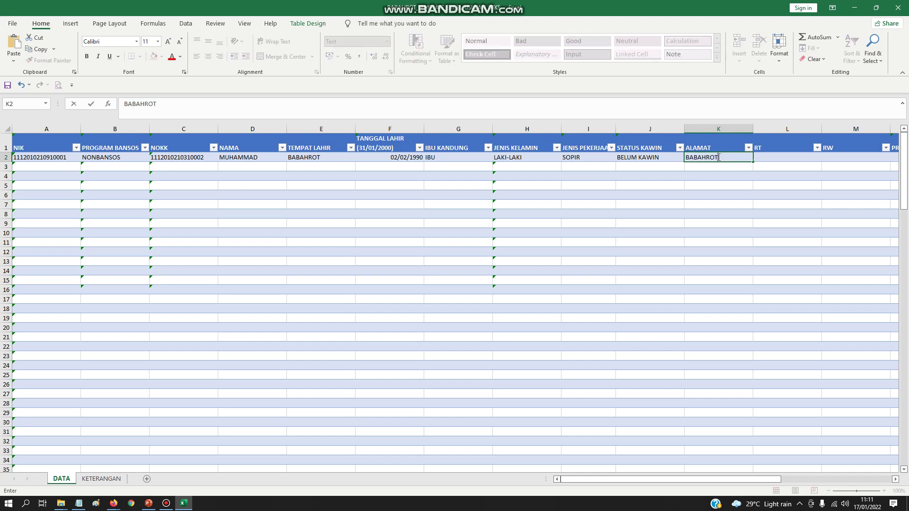
key(Tab)
scroll(686, 157, right, 3)
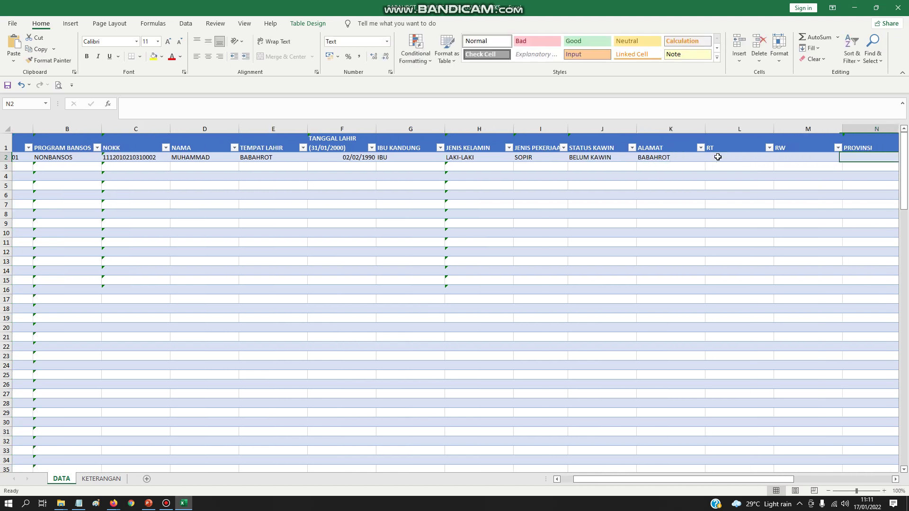
click(656, 157)
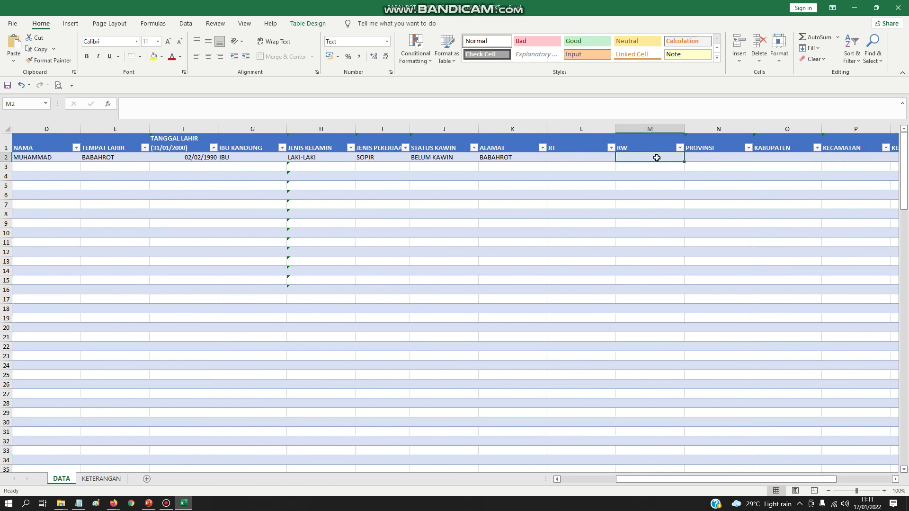
click(712, 158)
click(756, 157)
click(746, 166)
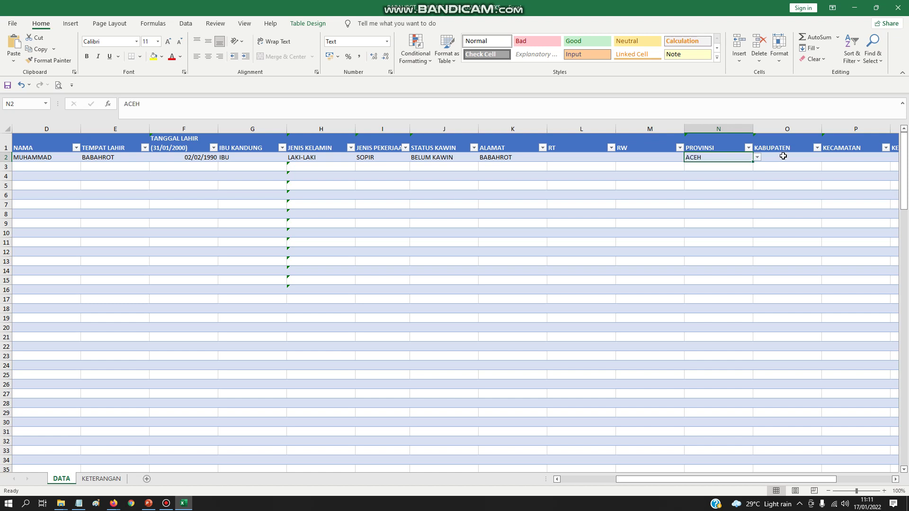
- Choose regency KAB. ACEH BARAT DAYA, district BABAHROT and village BLANG DALAM in O2–Q2
click(812, 160)
click(814, 165)
click(853, 159)
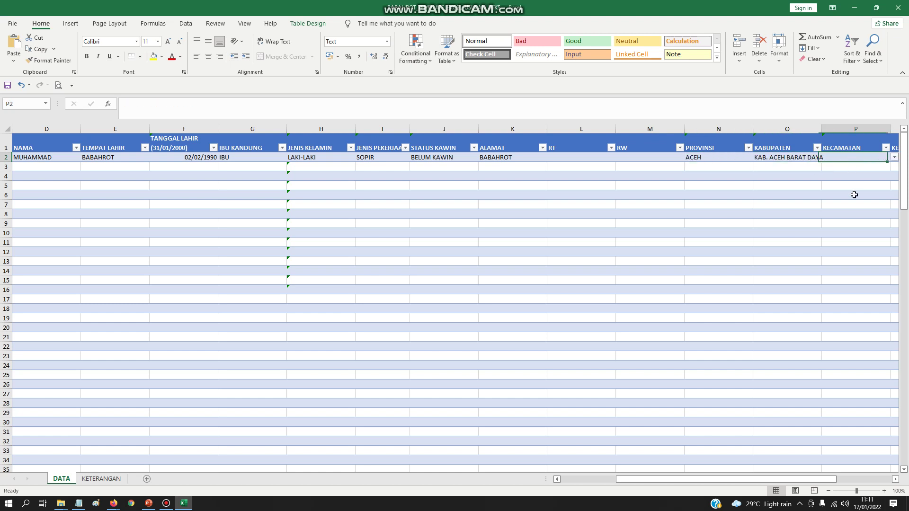
click(895, 479)
click(757, 157)
click(717, 167)
click(784, 156)
click(841, 159)
click(799, 184)
click(746, 328)
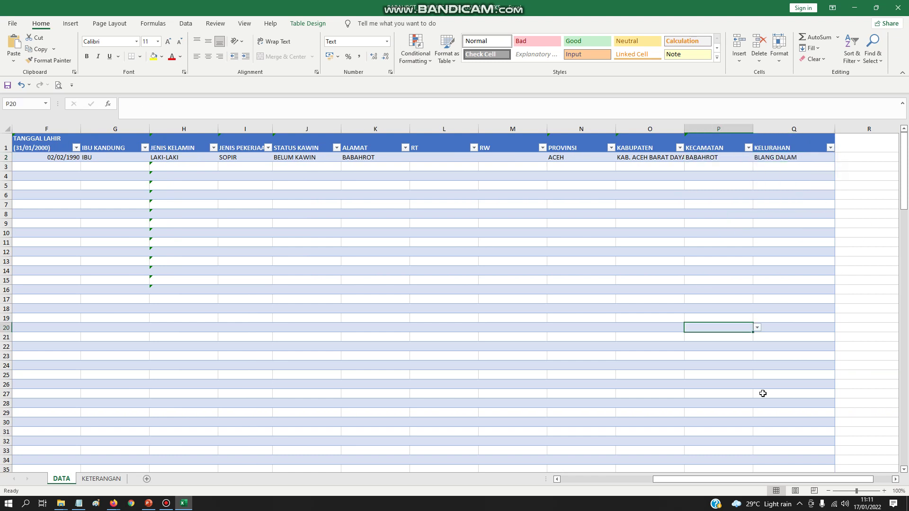
drag(757, 479, 664, 479)
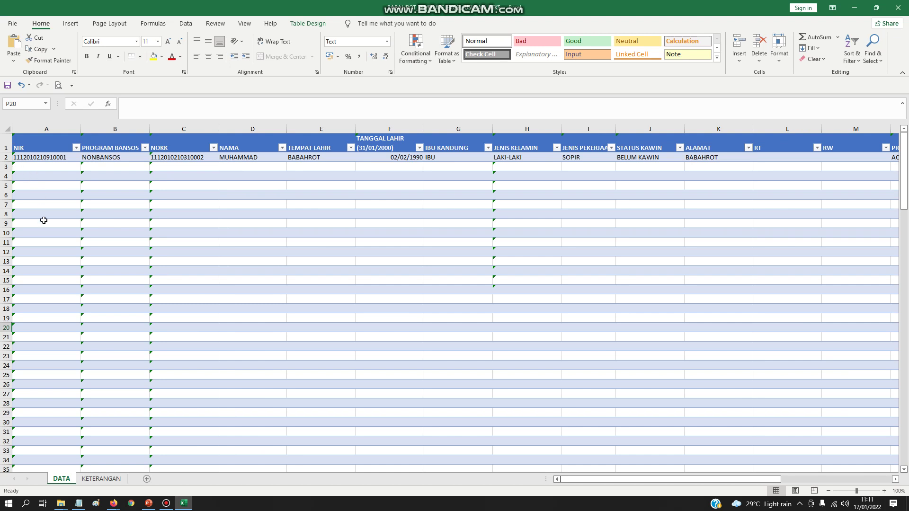
- Scroll the DATA sheet back to column A and bring up the Bandicam recorder window
scroll(43, 220, down, 5)
scroll(44, 221, up, 5)
drag(615, 480, 529, 478)
click(167, 505)
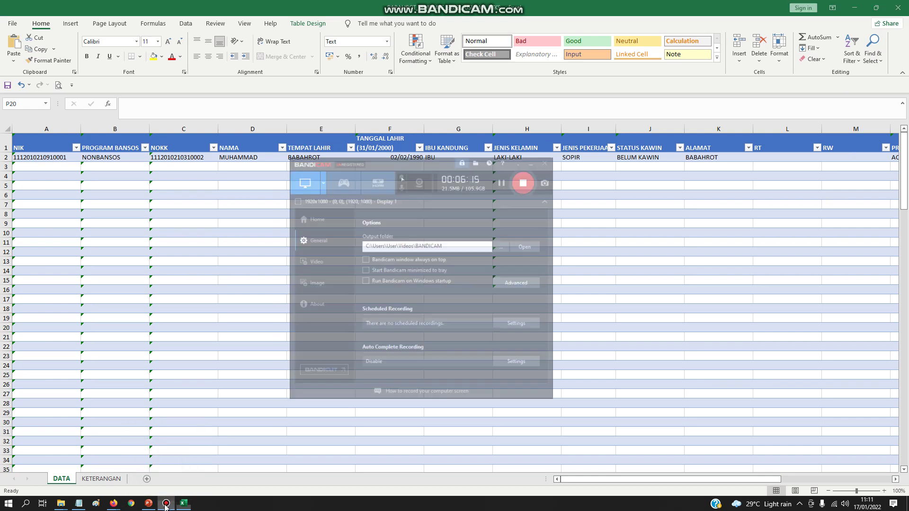